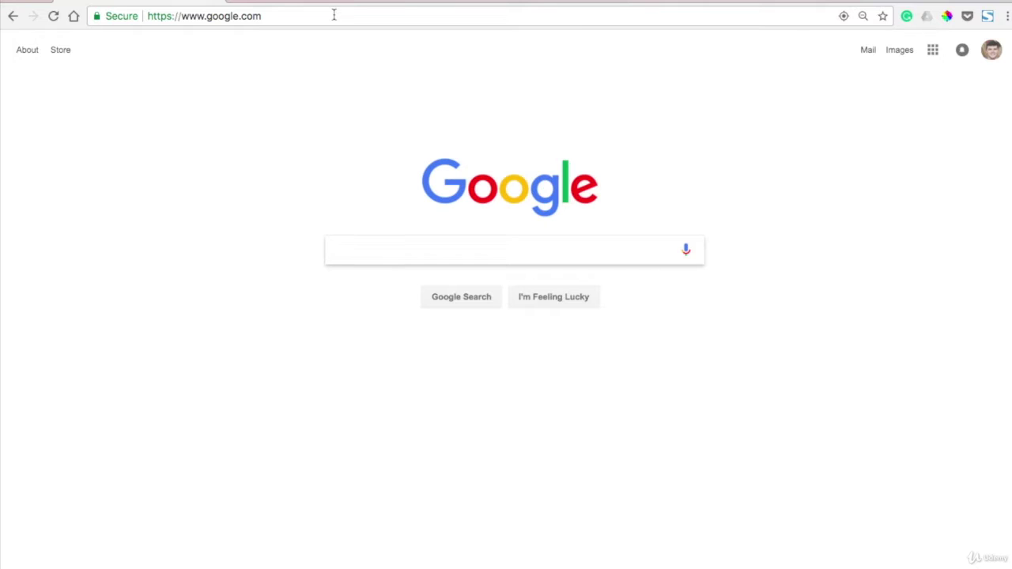
# Load the AnswerThePublic website at answerthepublic.com from Chrome's address bar.
pyautogui.click(333, 15)
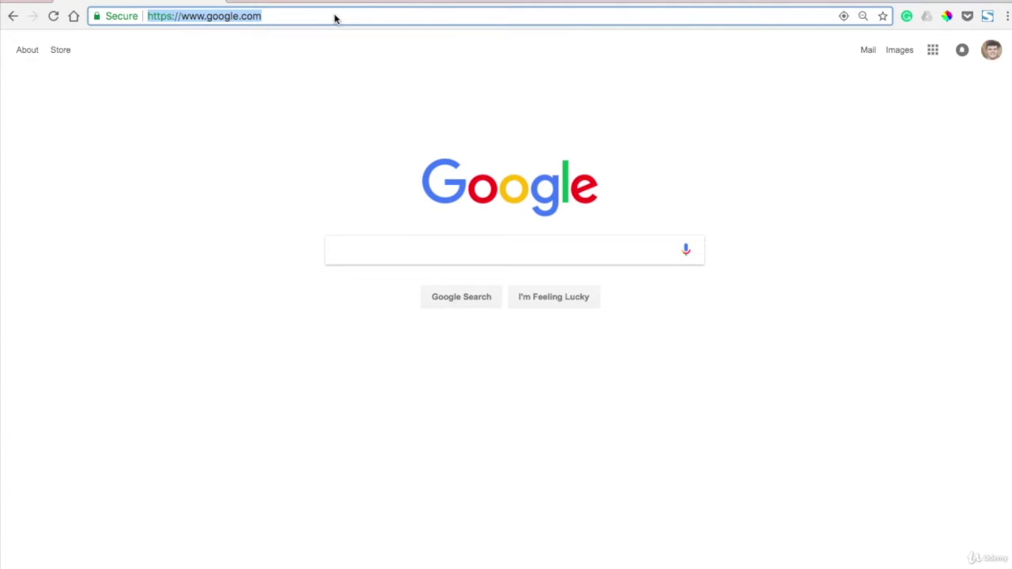
pyautogui.write('answerthepublic')
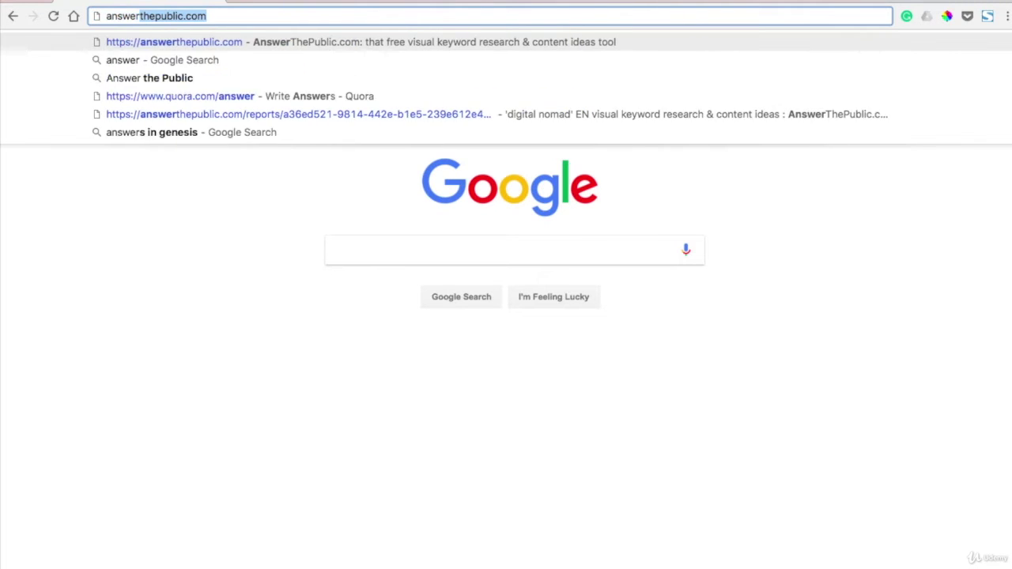
pyautogui.press('Return')
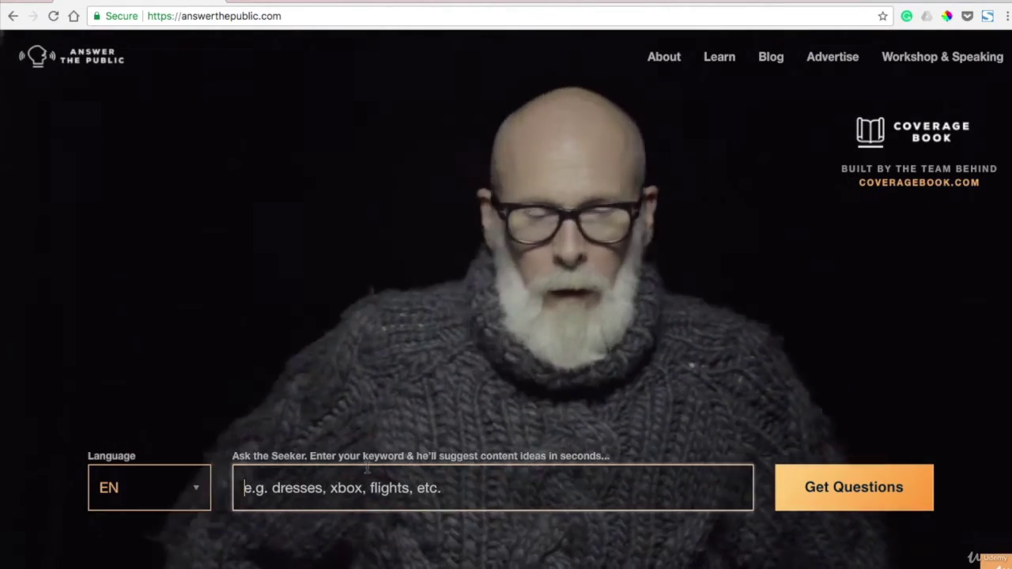
# Submit an English keyword search for 'digital nomad'.
pyautogui.click(380, 492)
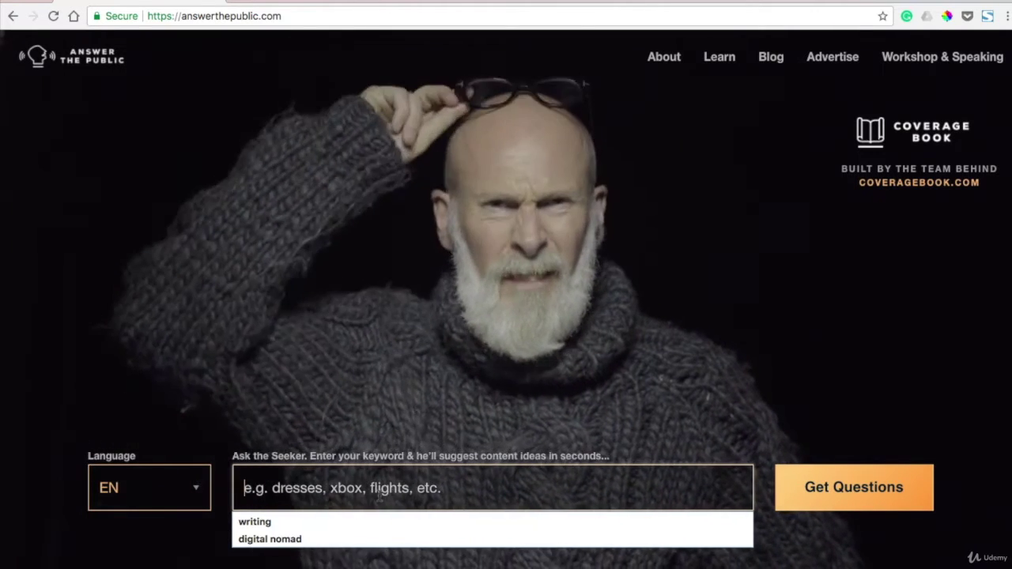
pyautogui.write('d')
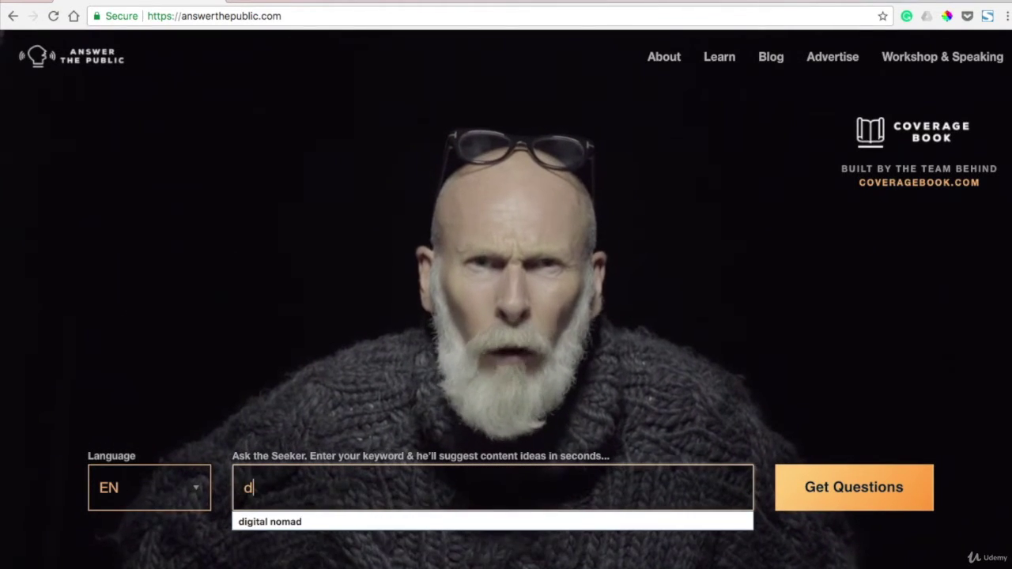
pyautogui.write('igital nomad')
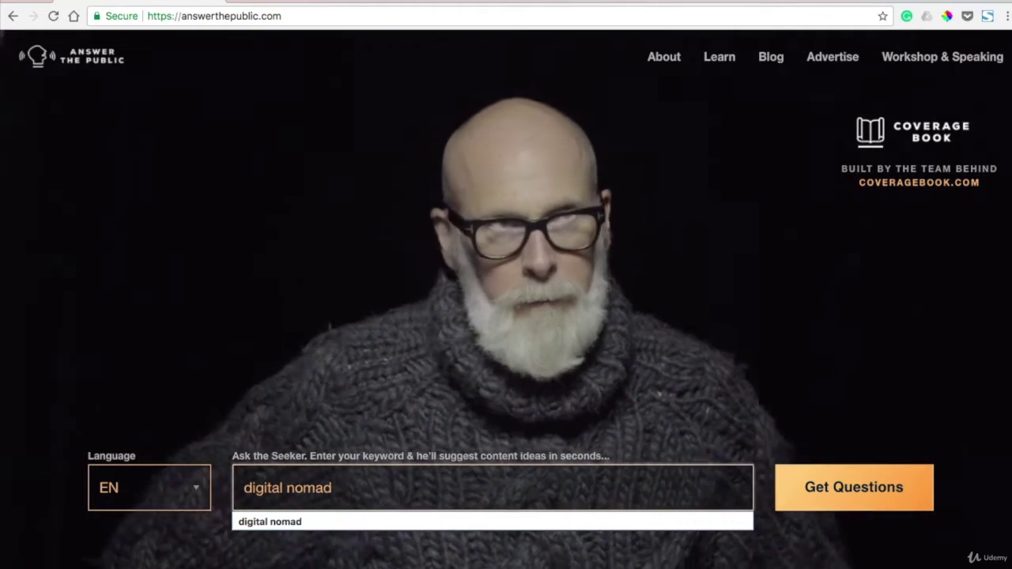
pyautogui.press('Return')
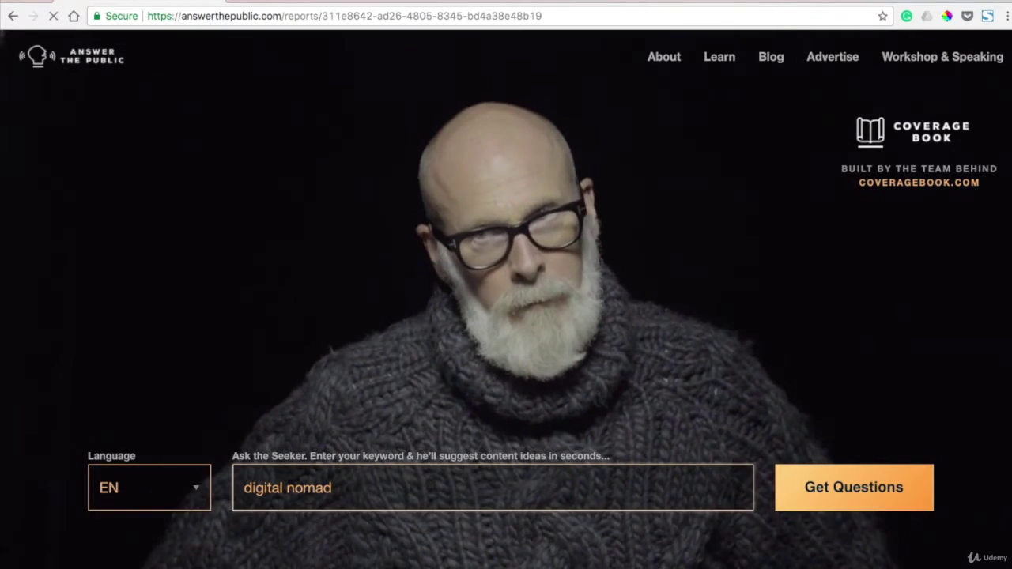
pyautogui.scroll(-4, 372, 536)
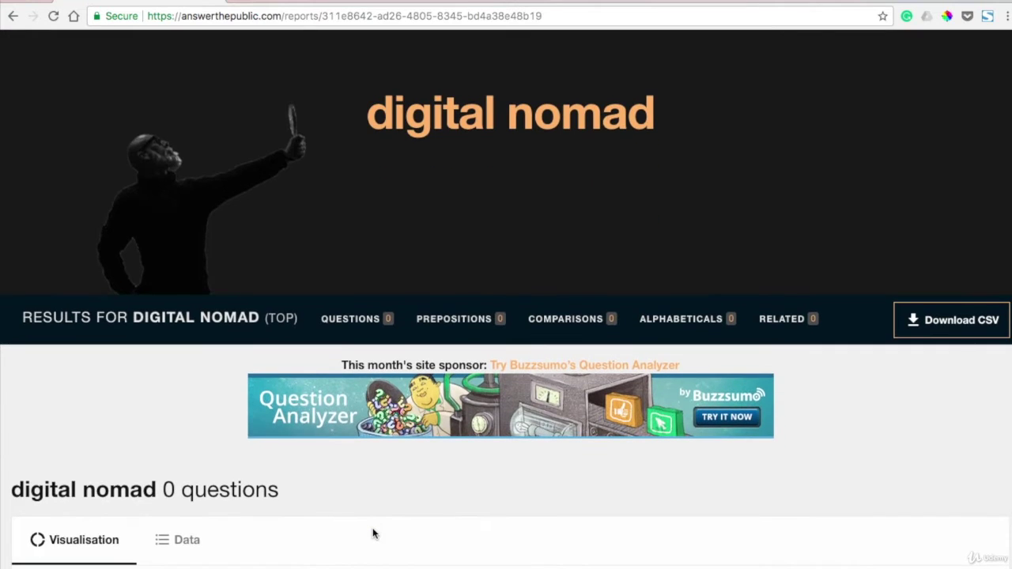
pyautogui.scroll(-2, 373, 534)
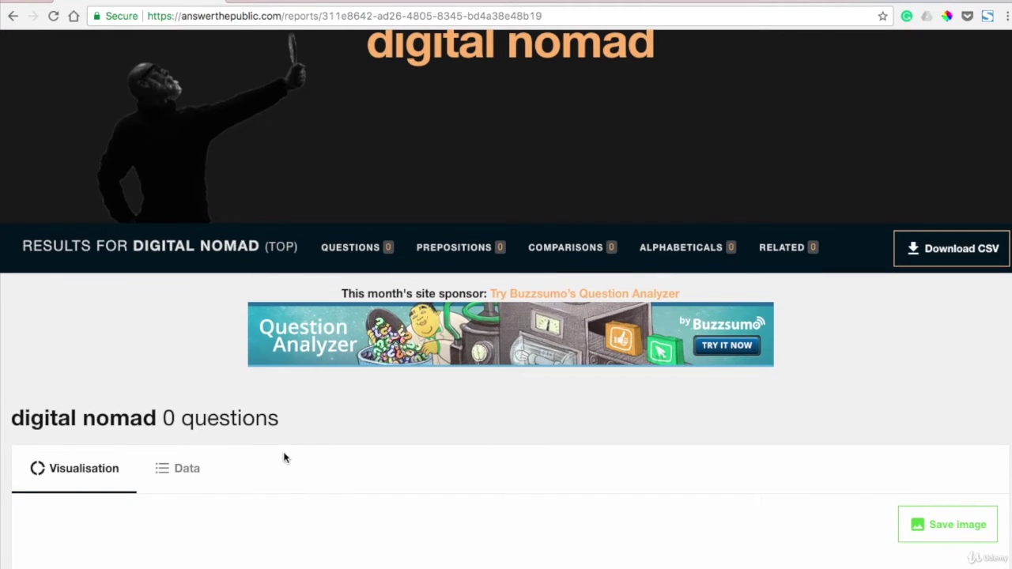
pyautogui.scroll(-3, 255, 362)
pyautogui.scroll(-12, 257, 362)
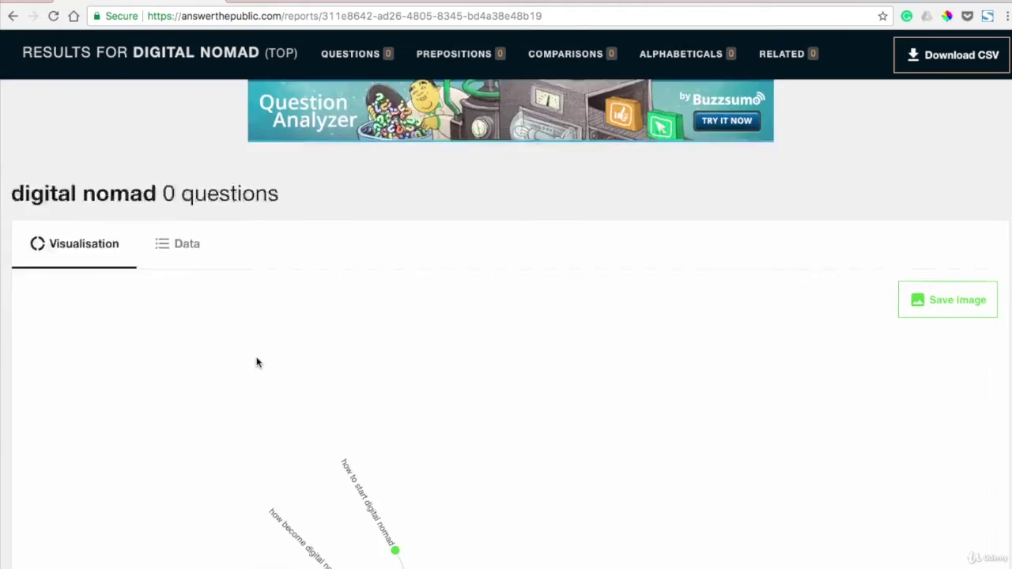
pyautogui.scroll(-2, 256, 362)
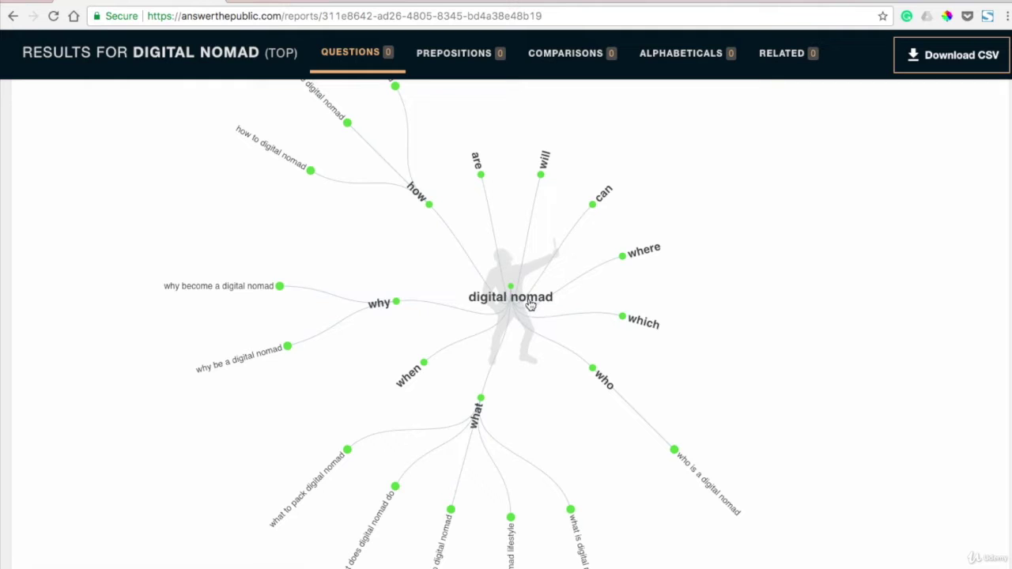
pyautogui.scroll(3, 453, 219)
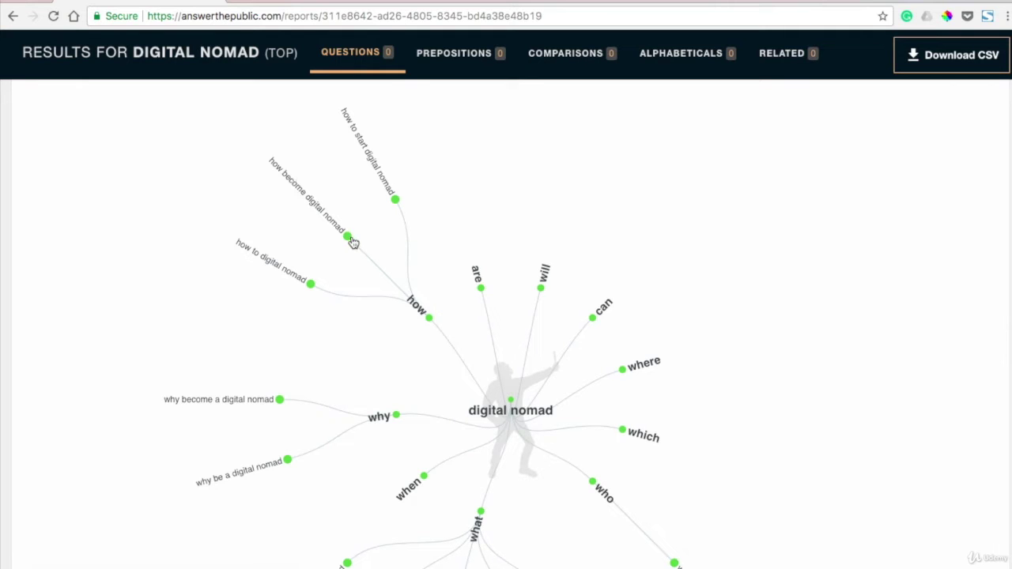
pyautogui.scroll(-2, 352, 241)
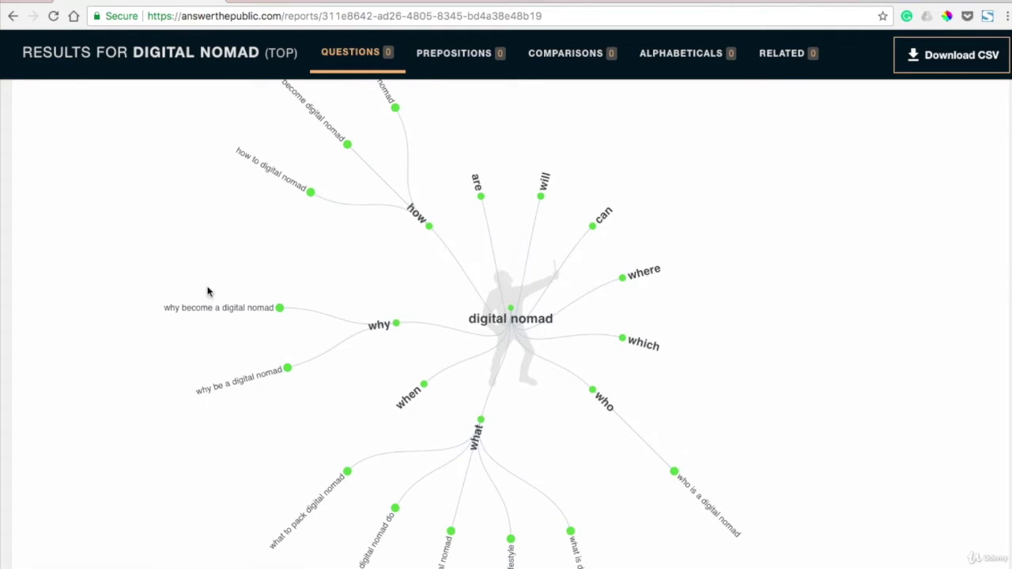
pyautogui.scroll(-4, 272, 322)
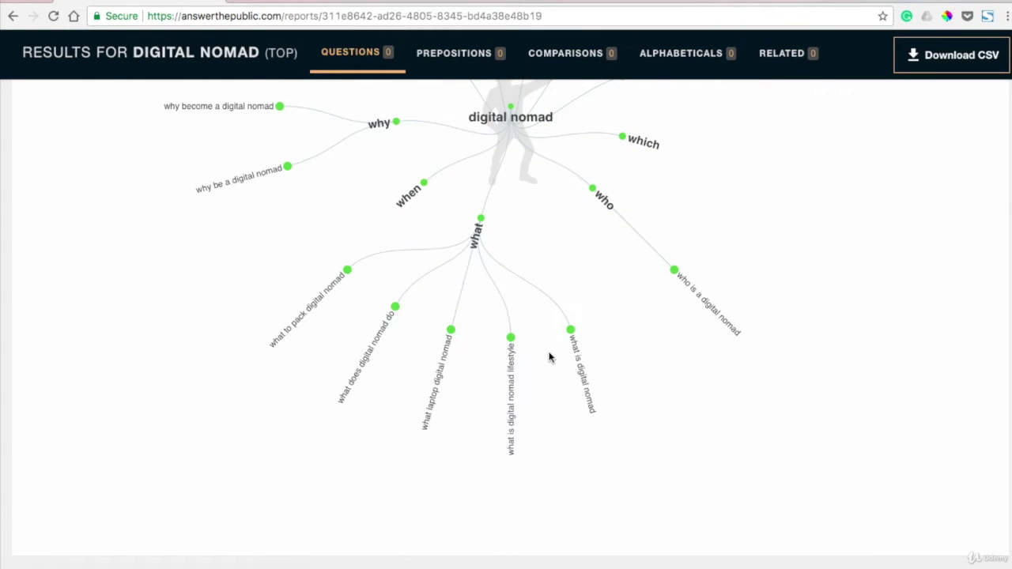
pyautogui.scroll(2, 549, 355)
pyautogui.scroll(-5, 551, 358)
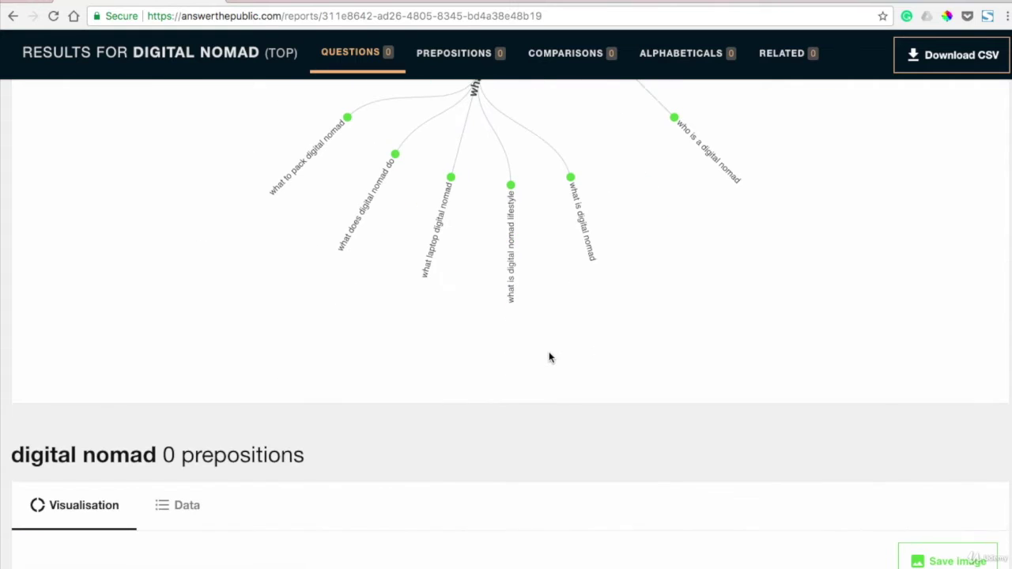
pyautogui.scroll(-5, 550, 357)
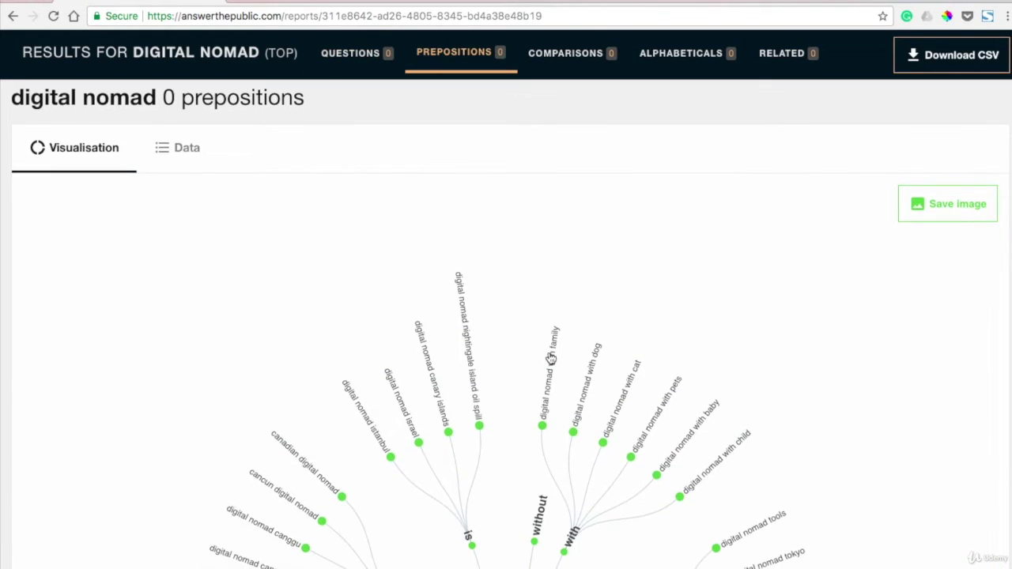
pyautogui.scroll(-2, 551, 357)
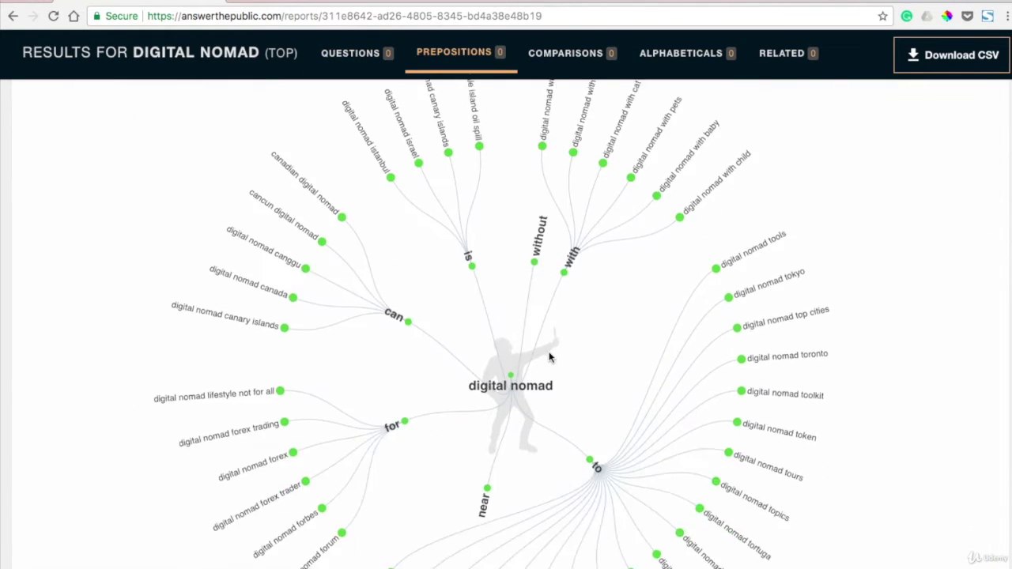
pyautogui.scroll(-8, 551, 358)
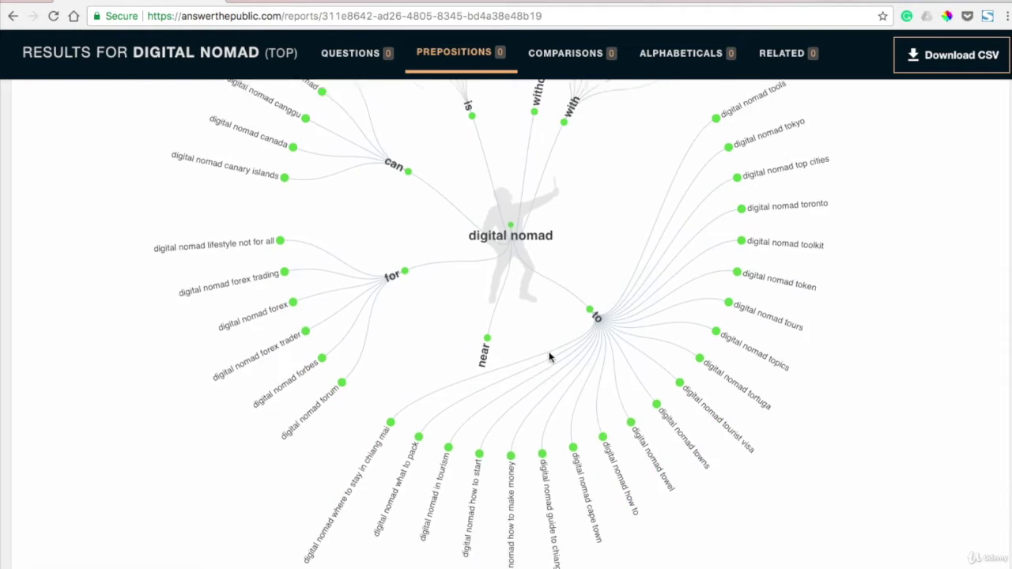
pyautogui.scroll(-5, 551, 358)
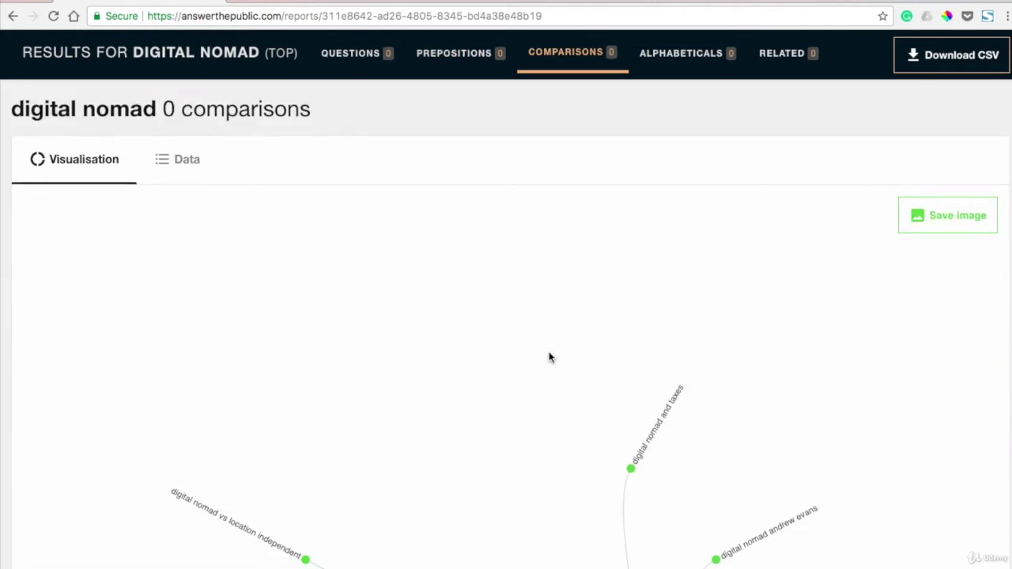
pyautogui.scroll(-8, 551, 357)
pyautogui.scroll(-3, 551, 358)
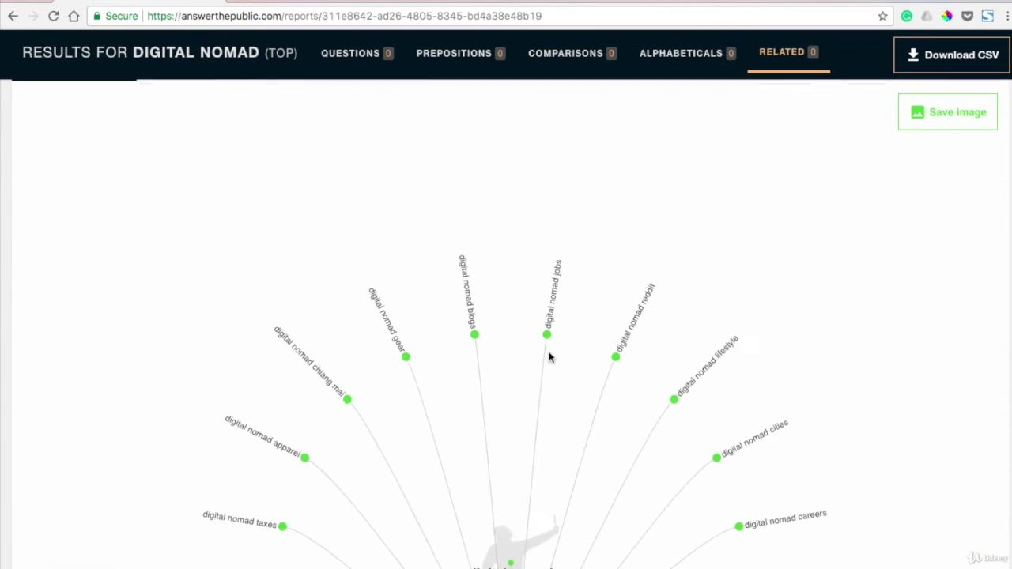
pyautogui.scroll(15, 552, 370)
pyautogui.scroll(20, 552, 369)
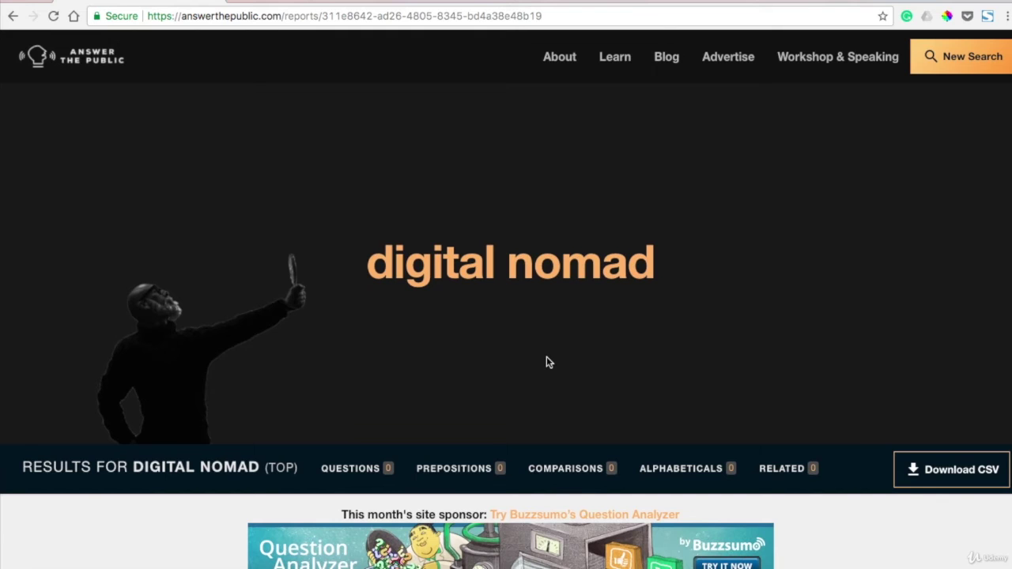
# Start a new search and enter the keyword 'home improvement'.
pyautogui.click(958, 54)
pyautogui.click(465, 166)
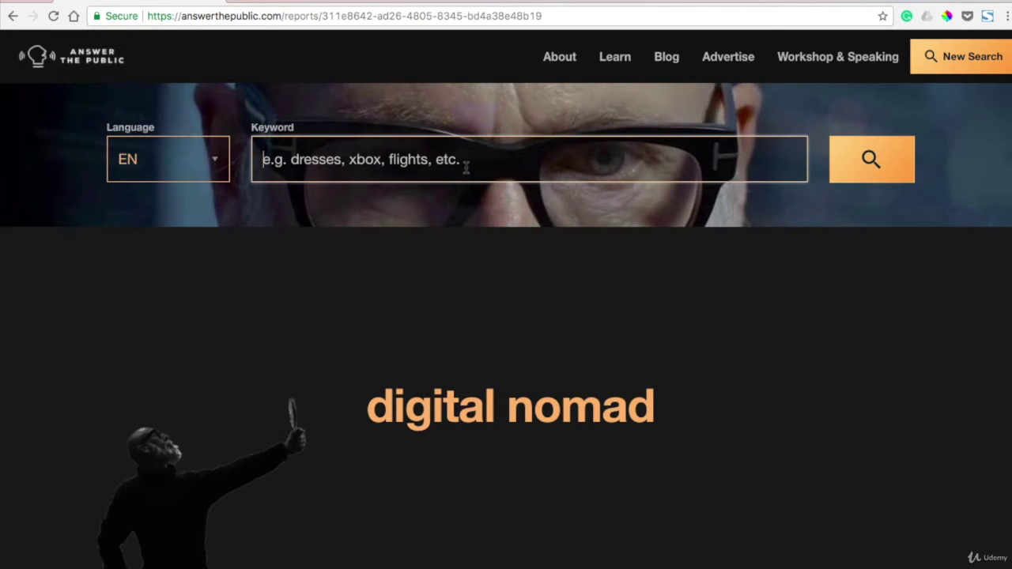
pyautogui.write('home improveme')
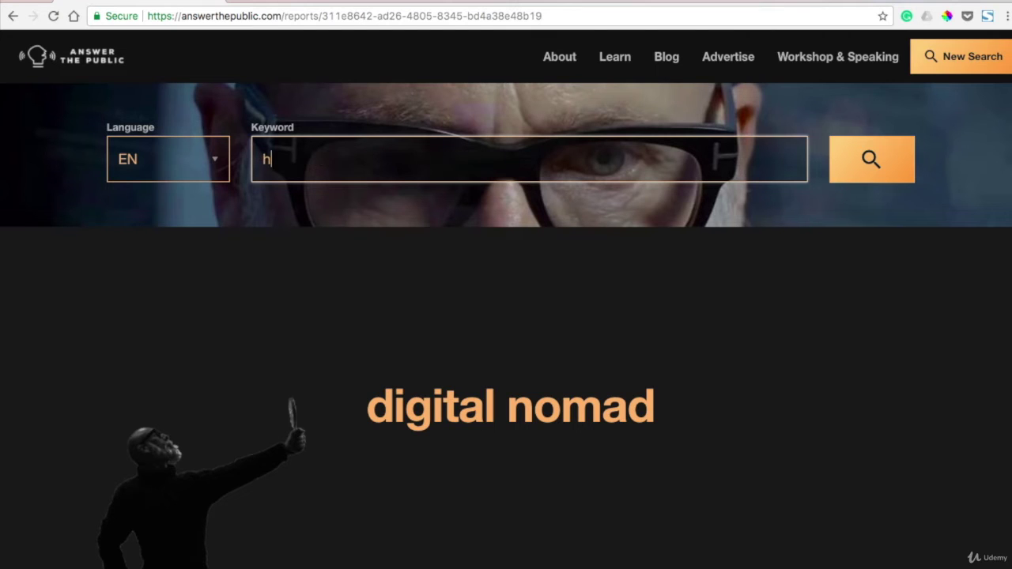
pyautogui.write('nt')
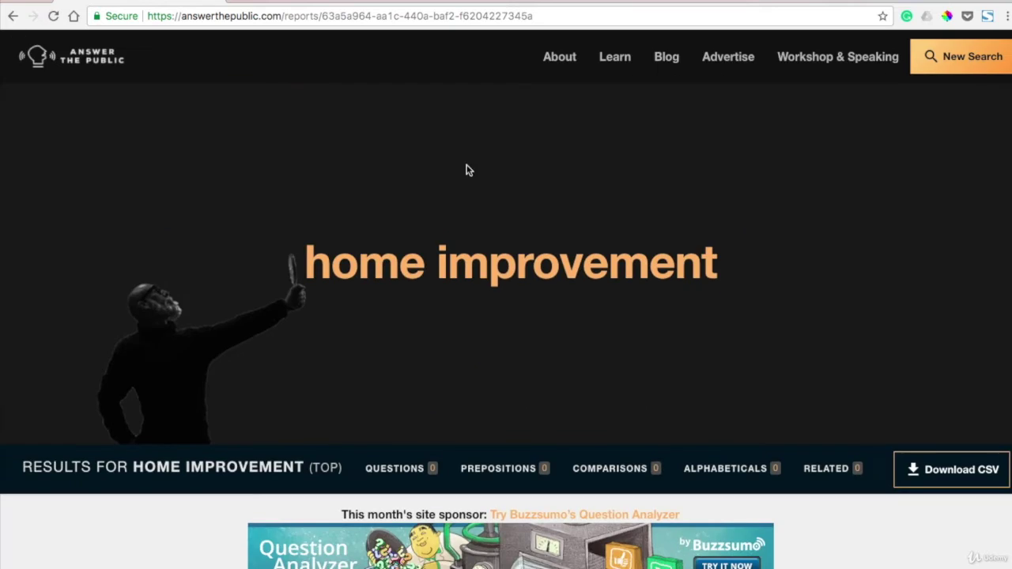
pyautogui.scroll(-5, 516, 277)
pyautogui.scroll(-2, 517, 278)
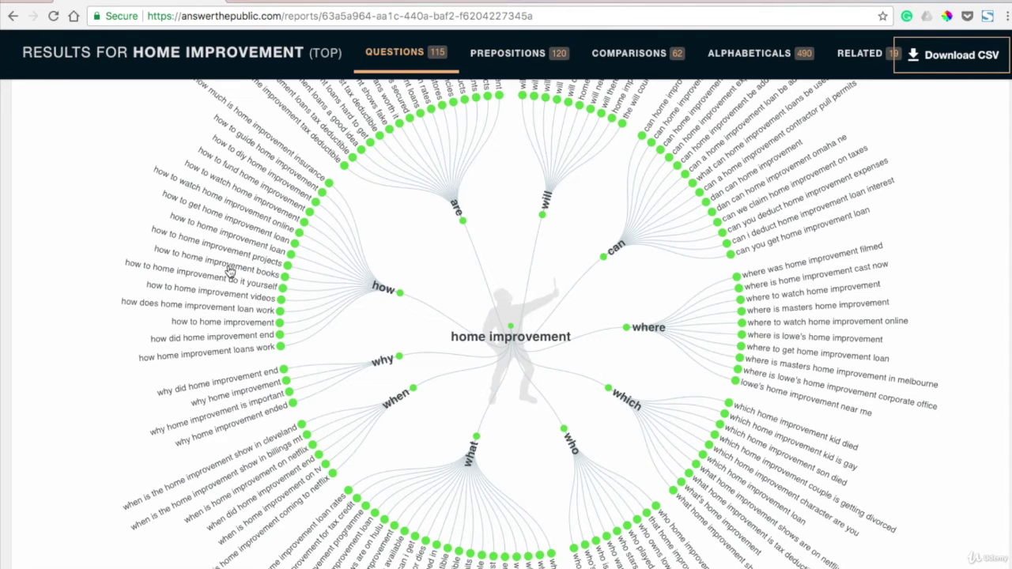
pyautogui.scroll(1, 312, 245)
pyautogui.scroll(3, 311, 248)
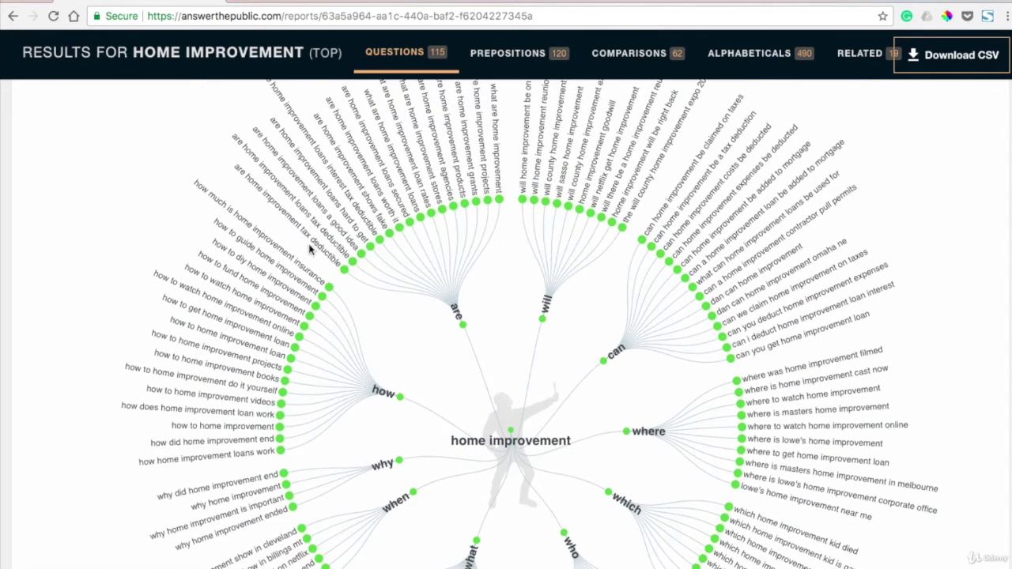
pyautogui.scroll(2, 299, 261)
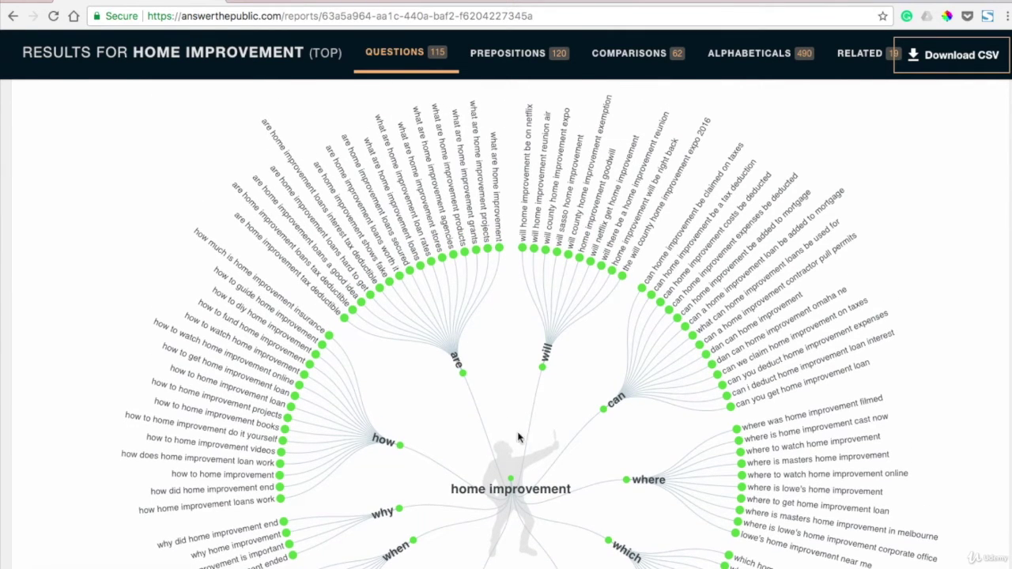
pyautogui.scroll(-15, 522, 443)
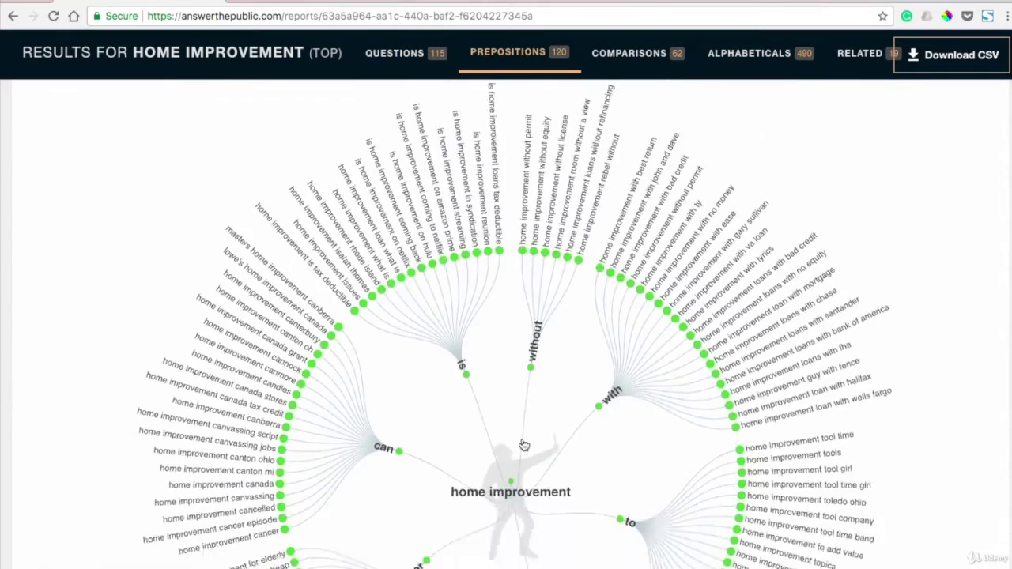
pyautogui.scroll(-10, 522, 444)
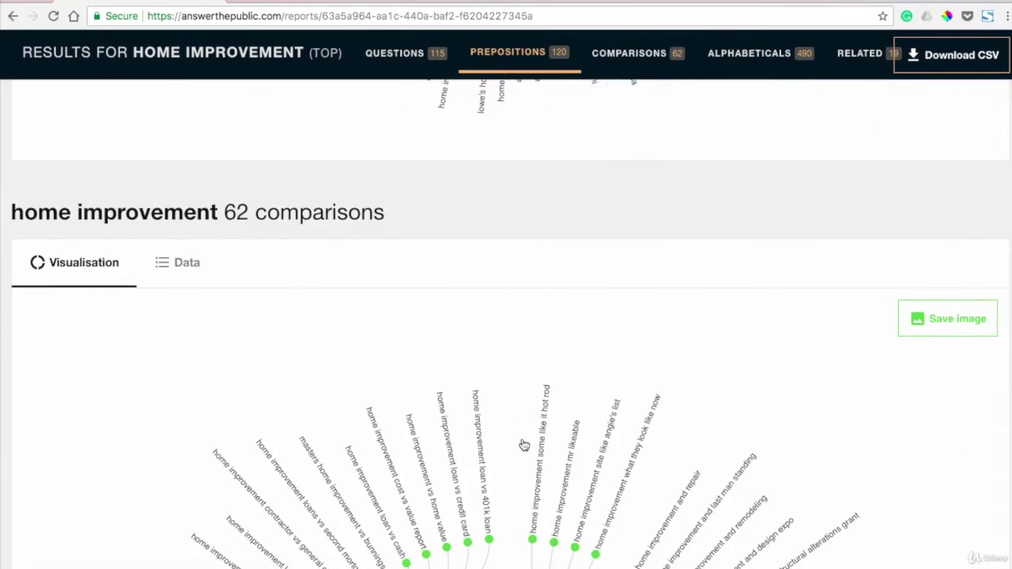
pyautogui.scroll(-5, 524, 444)
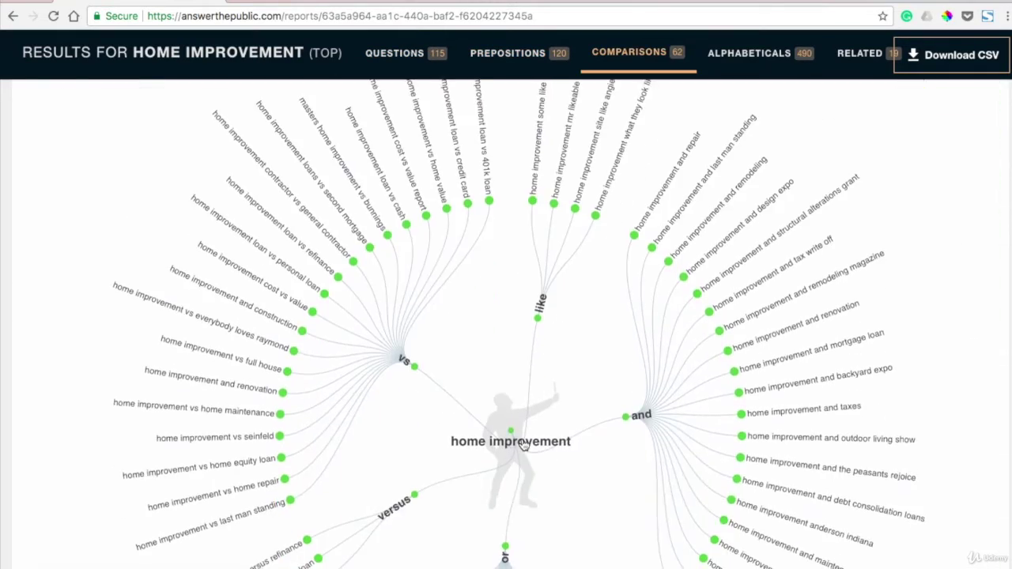
pyautogui.scroll(-10, 523, 445)
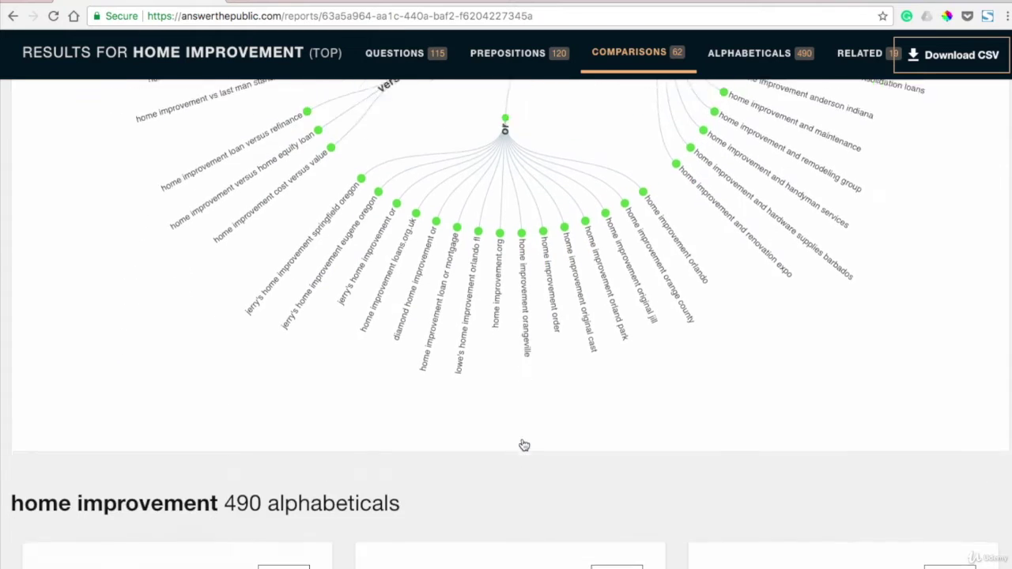
pyautogui.scroll(-8, 522, 445)
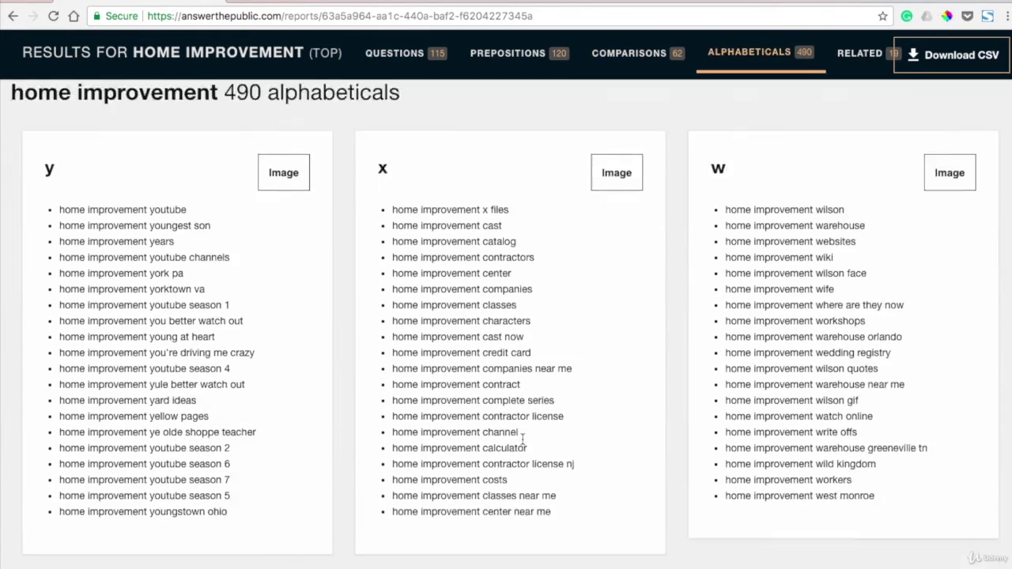
pyautogui.scroll(-5, 522, 444)
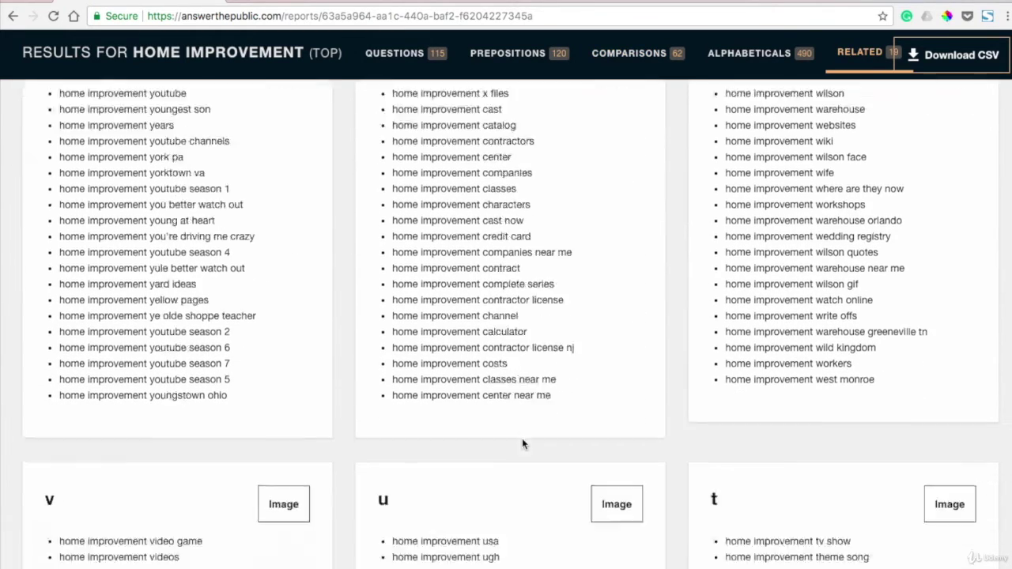
pyautogui.scroll(20, 522, 444)
pyautogui.scroll(12, 522, 438)
pyautogui.scroll(2, 522, 445)
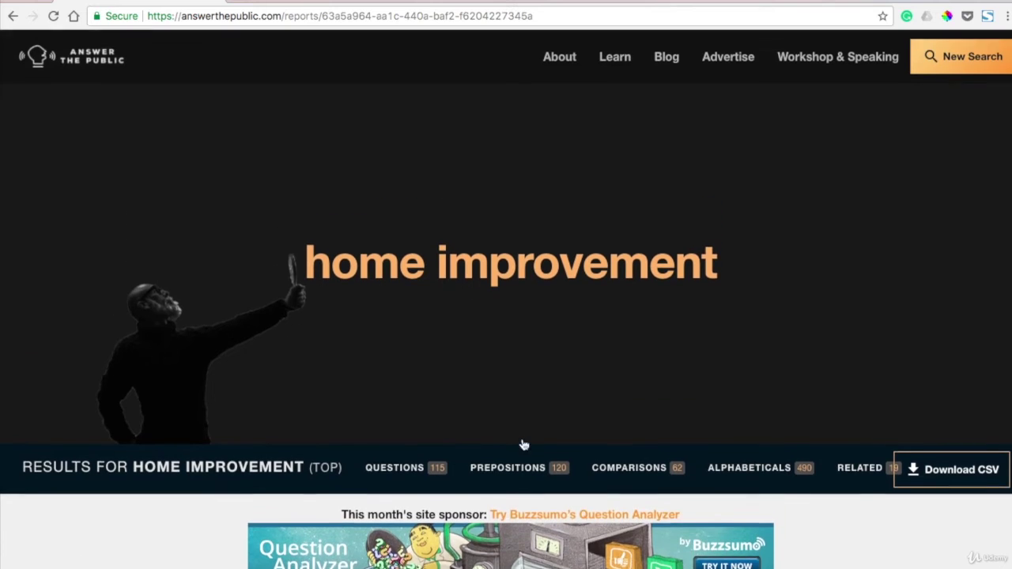
# Start a new search and enter the keyword 'productivity app' in the Keyword field.
pyautogui.click(978, 59)
pyautogui.click(534, 174)
pyautogui.write('producti')
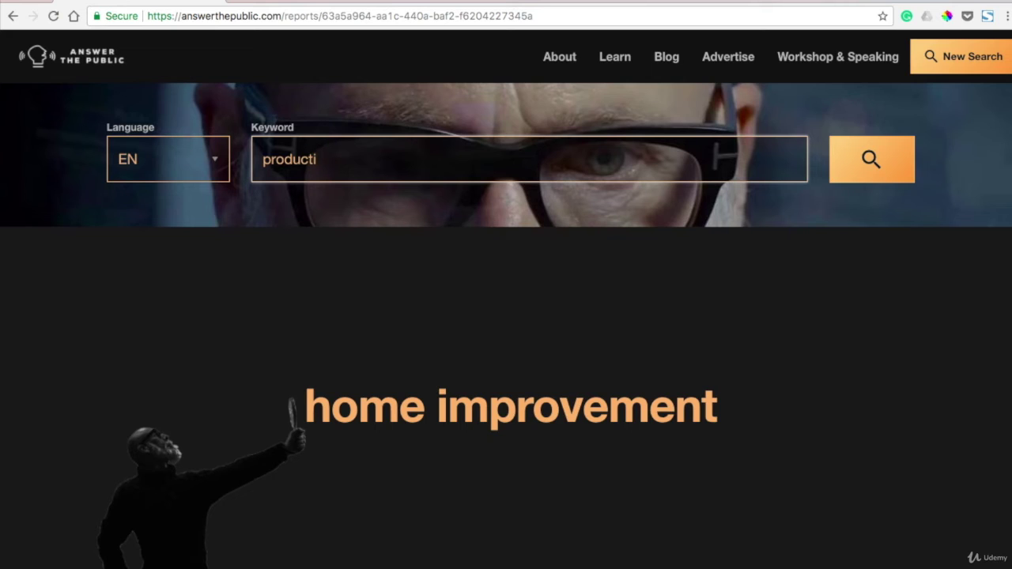
pyautogui.write('vity app')
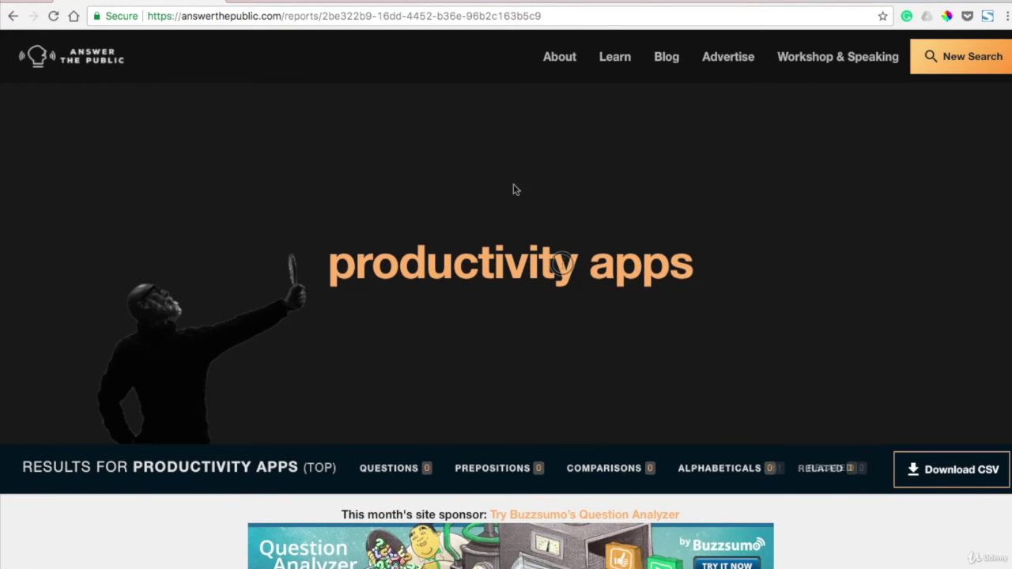
# Show the ALPHABETICALS results for productivity apps and scroll through the letter cards.
pyautogui.scroll(-5, 613, 370)
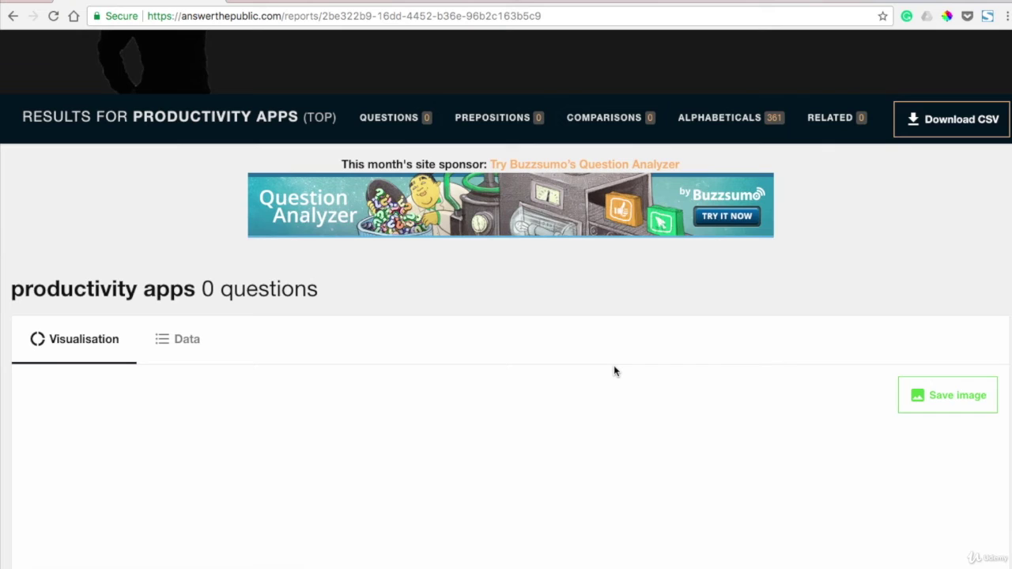
pyautogui.click(743, 130)
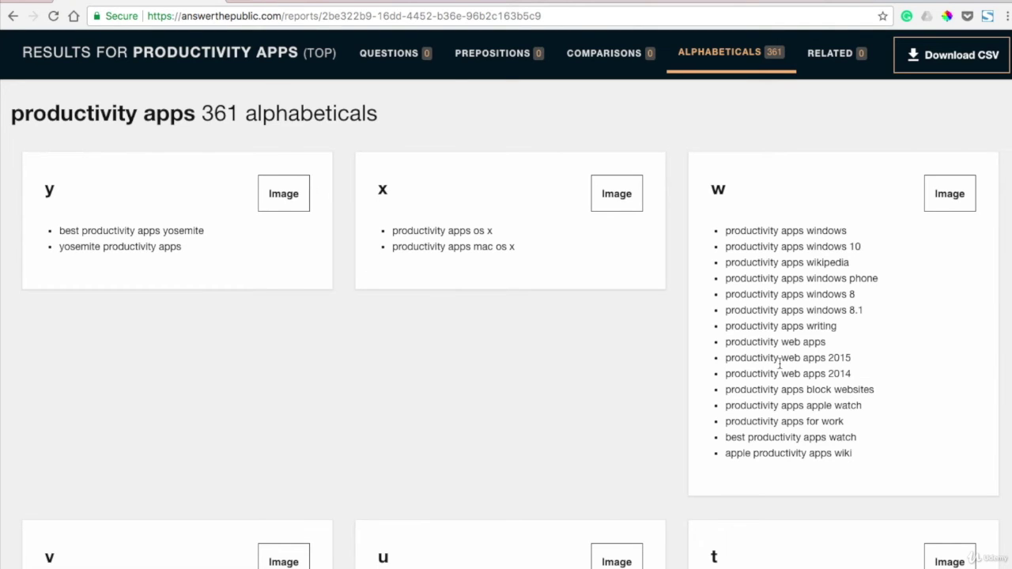
pyautogui.scroll(-5, 848, 459)
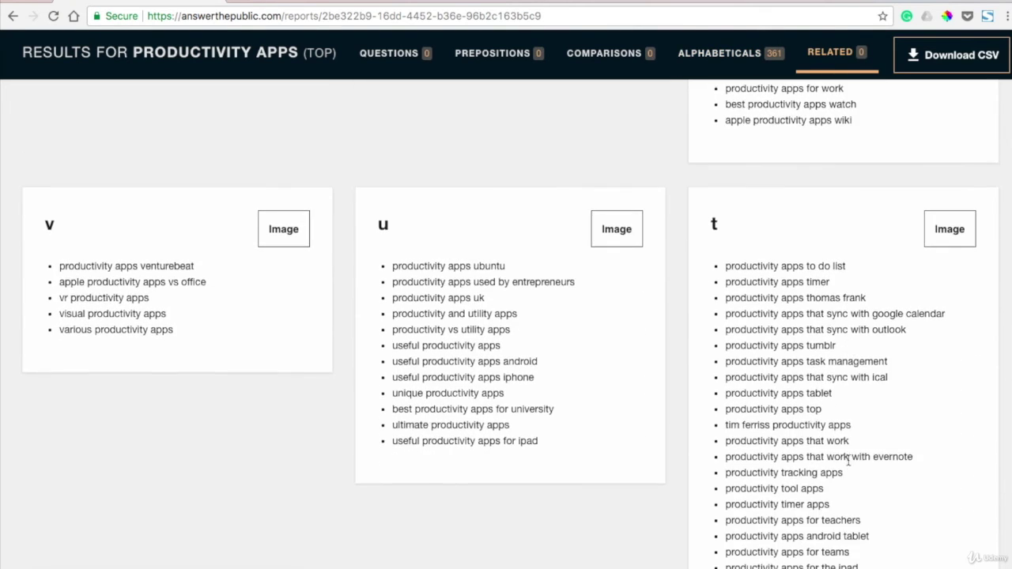
pyautogui.scroll(-8, 848, 459)
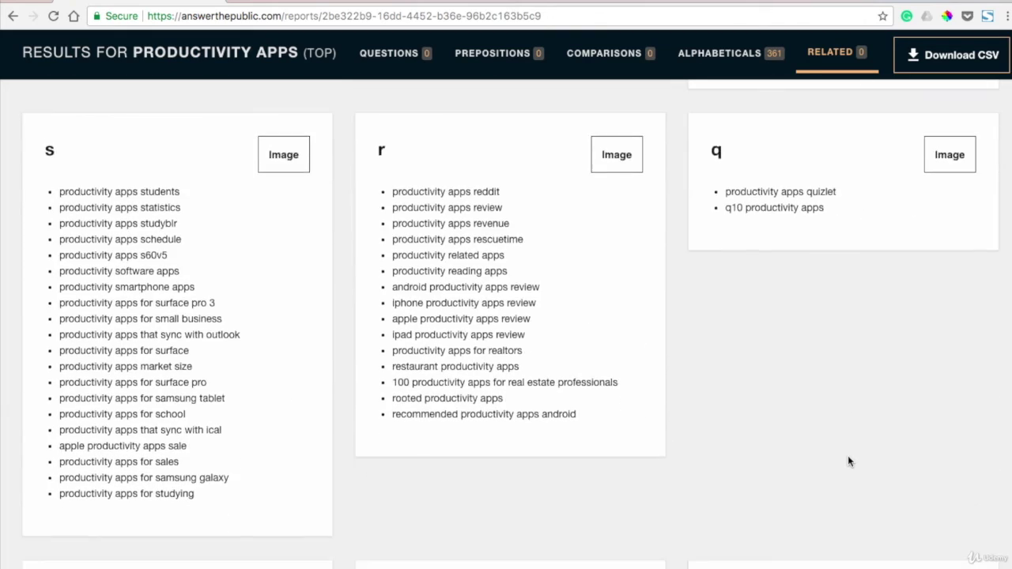
pyautogui.scroll(-7, 848, 462)
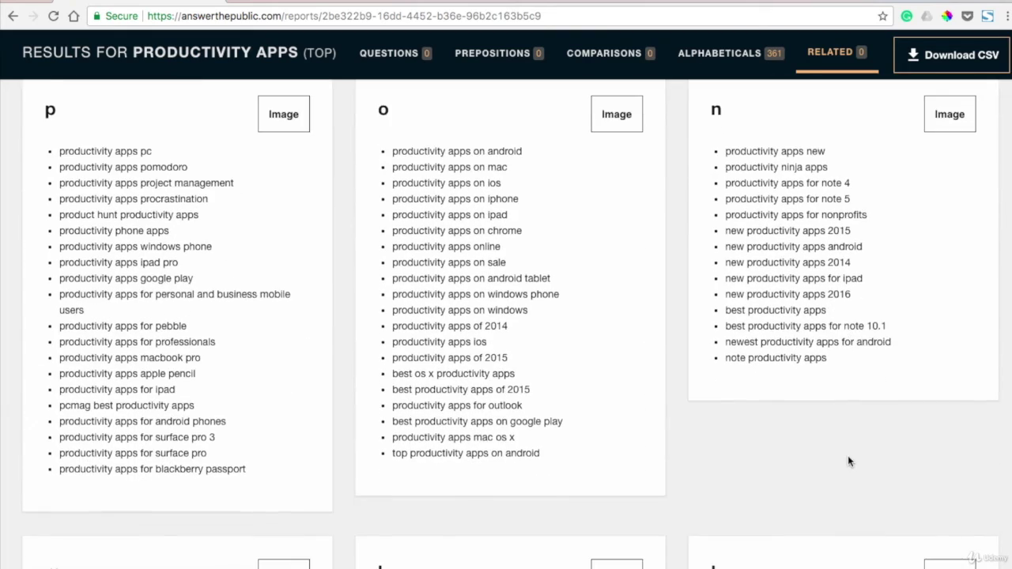
pyautogui.scroll(-12, 848, 461)
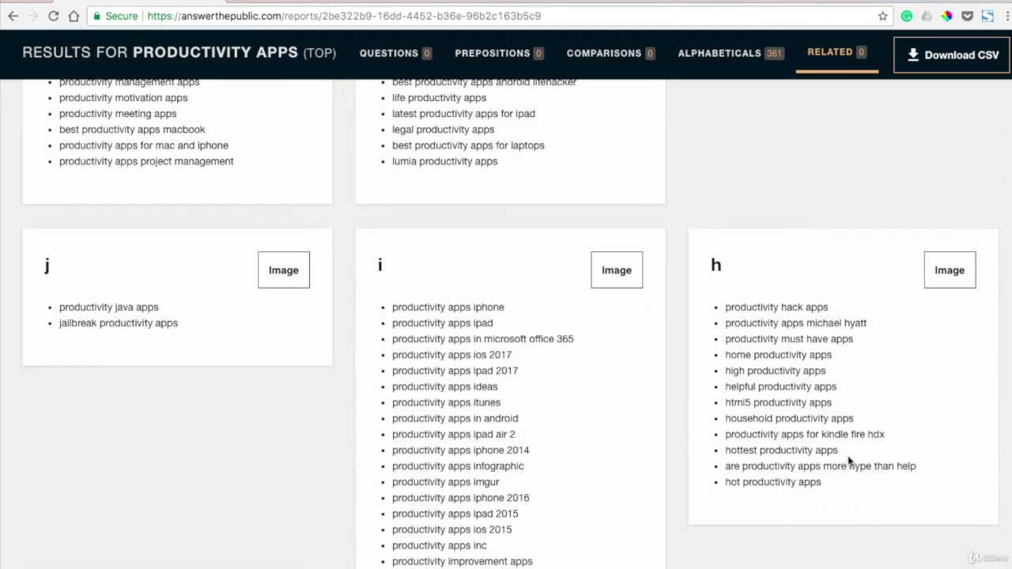
pyautogui.scroll(18, 848, 460)
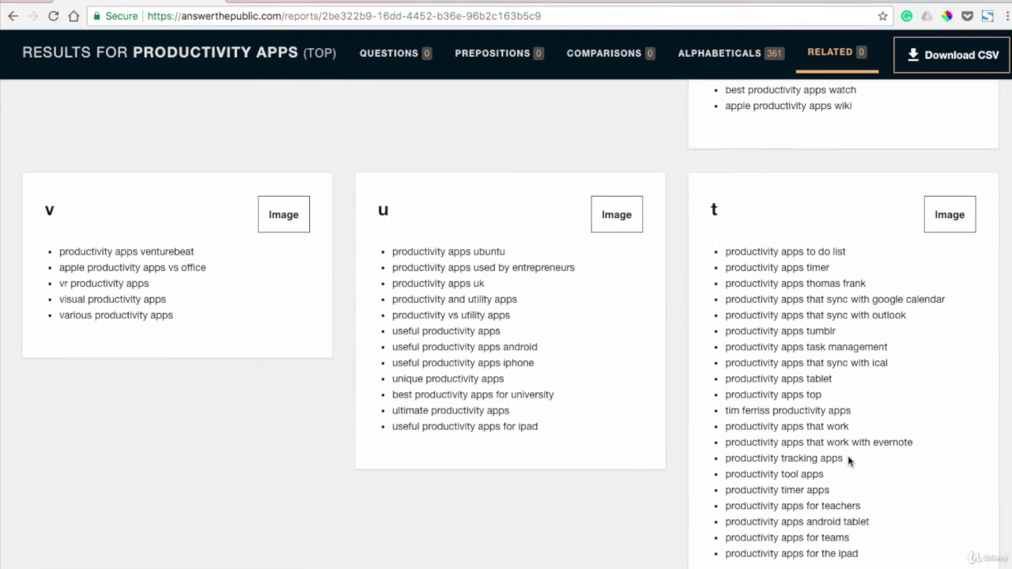